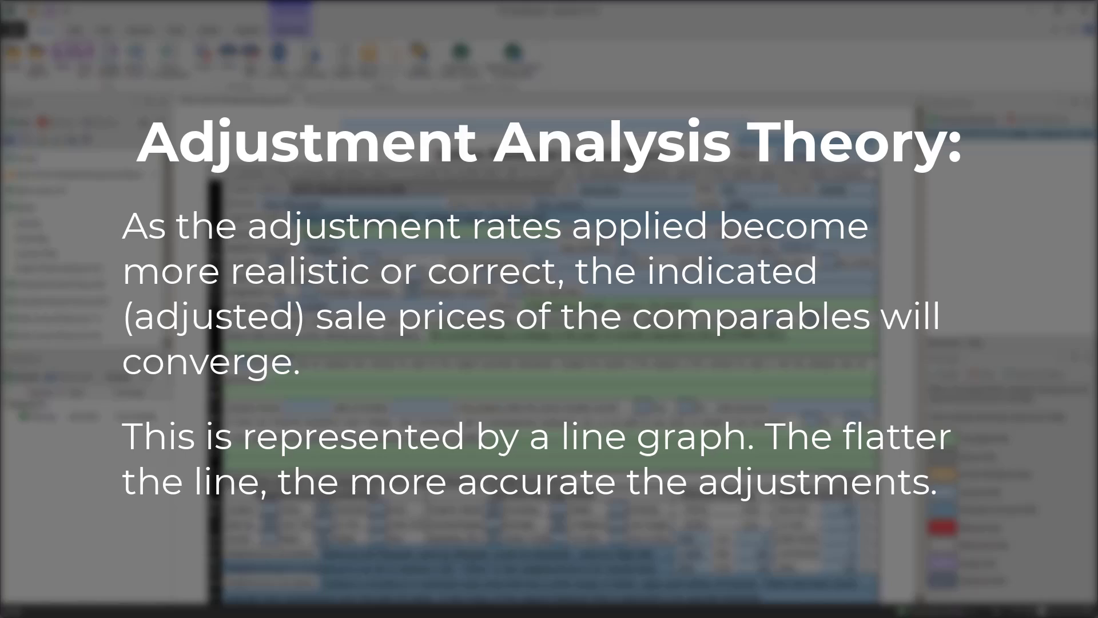
# Step: Scroll to the Sales Comparison grid (adjusted prices 490,000, 515,900, 494,000) and show the Tools
pyautogui.click(86, 416)
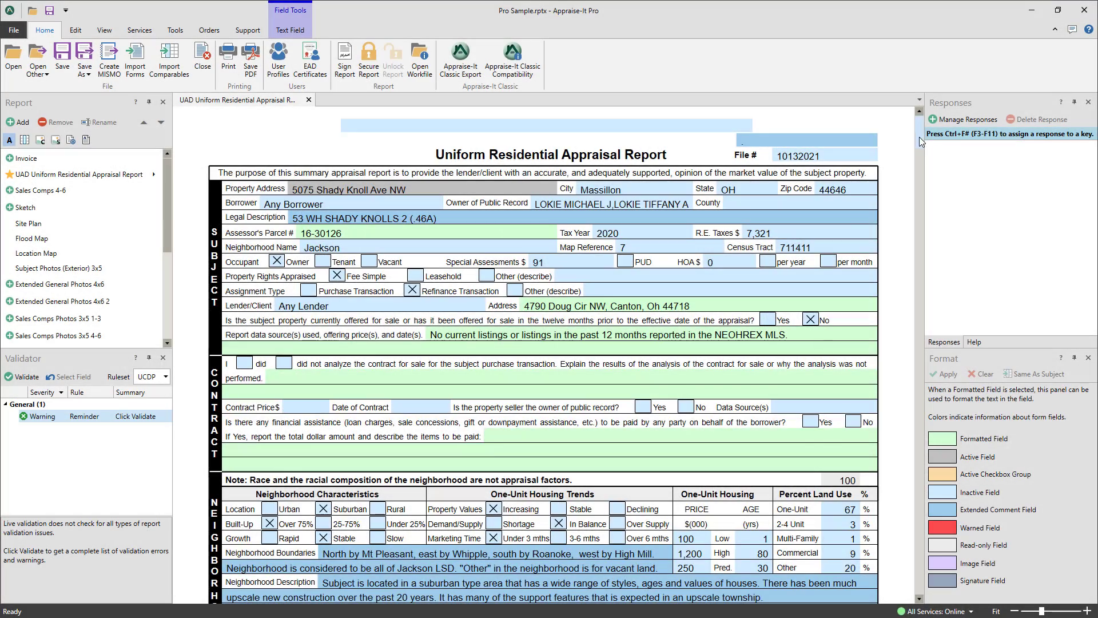
pyautogui.moveTo(918, 137); pyautogui.dragTo(911, 232)
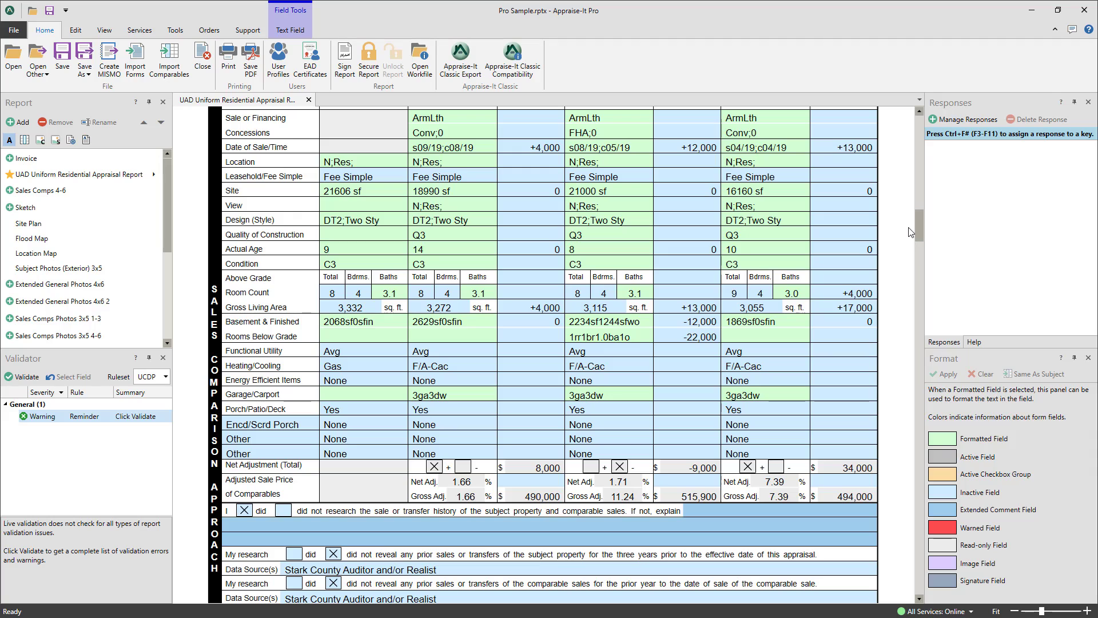
pyautogui.click(176, 30)
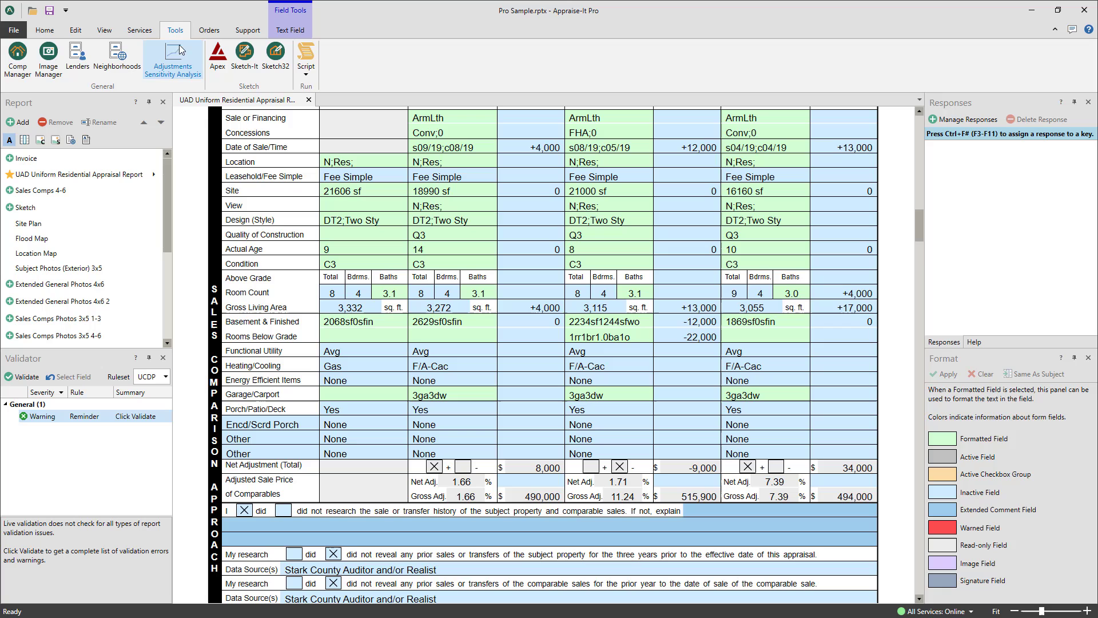
# Step: Launch the Adjustments Sensitivity Analysis and confirm Sales Comparables is the charted comparable type
pyautogui.click(176, 70)
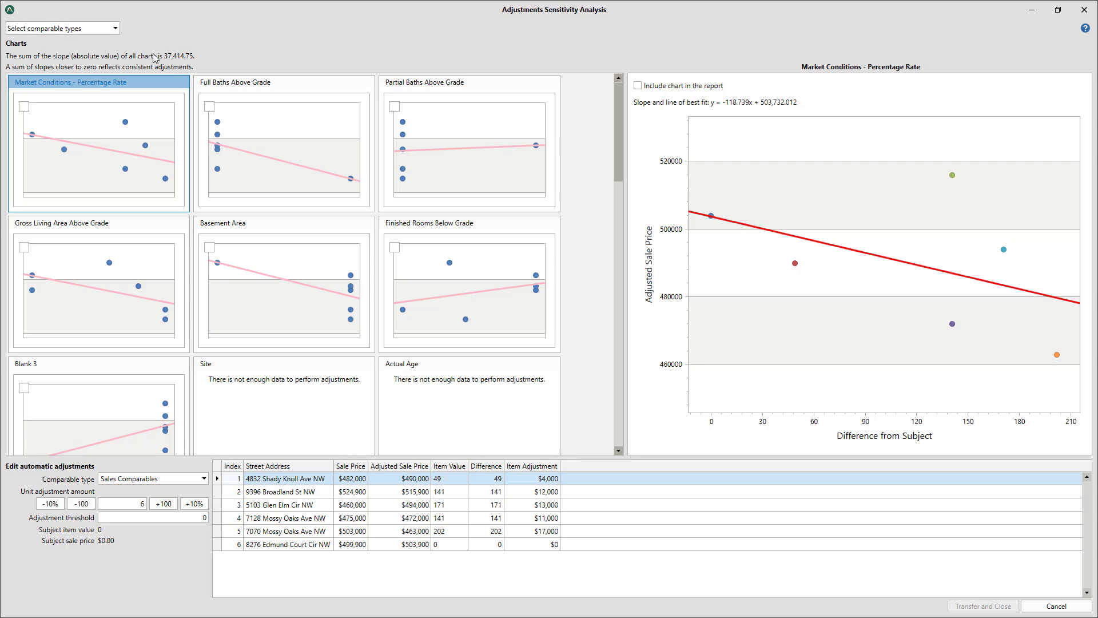
pyautogui.click(115, 28)
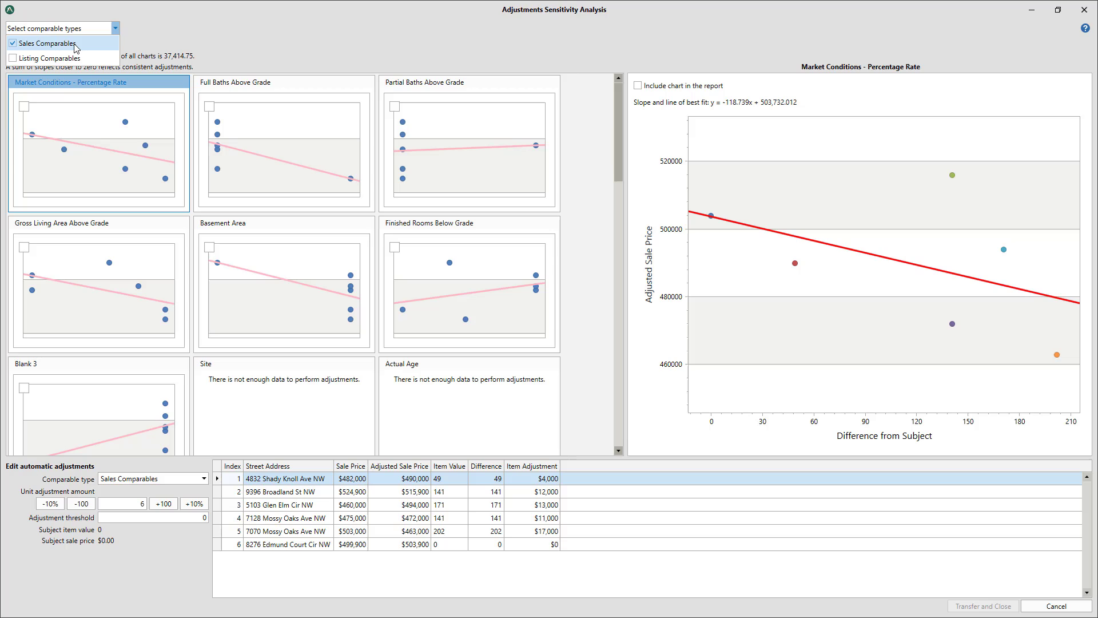
pyautogui.click(160, 41)
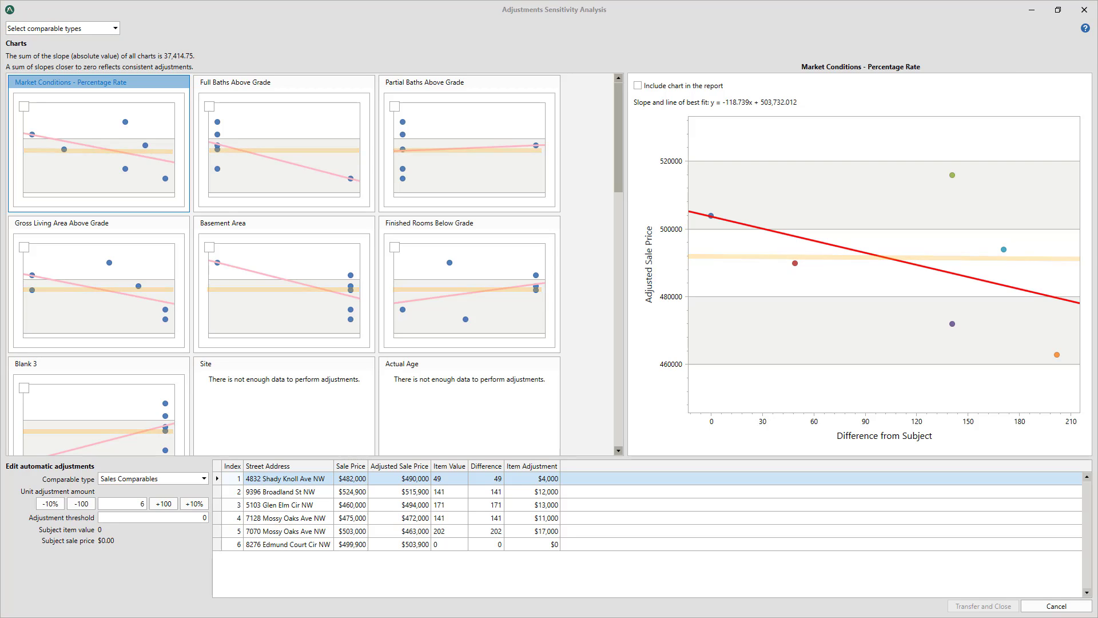
# Step: Enlarge the Full Baths Above Grade chart and read each comparable's data point details
pyautogui.click(353, 87)
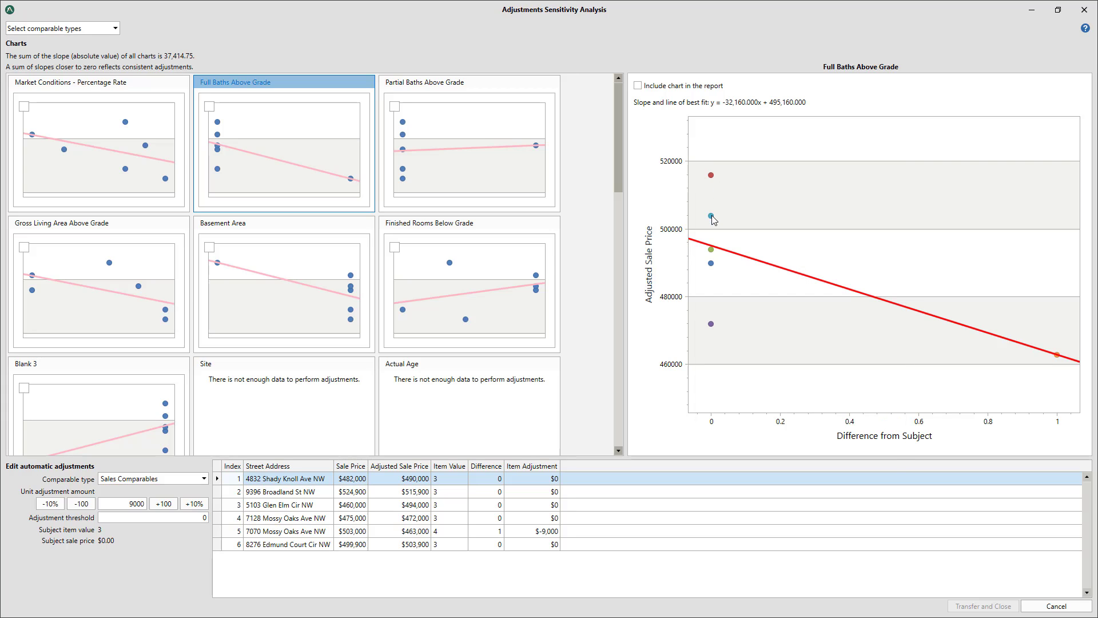
pyautogui.moveTo(712, 217)
pyautogui.moveTo(1058, 362)
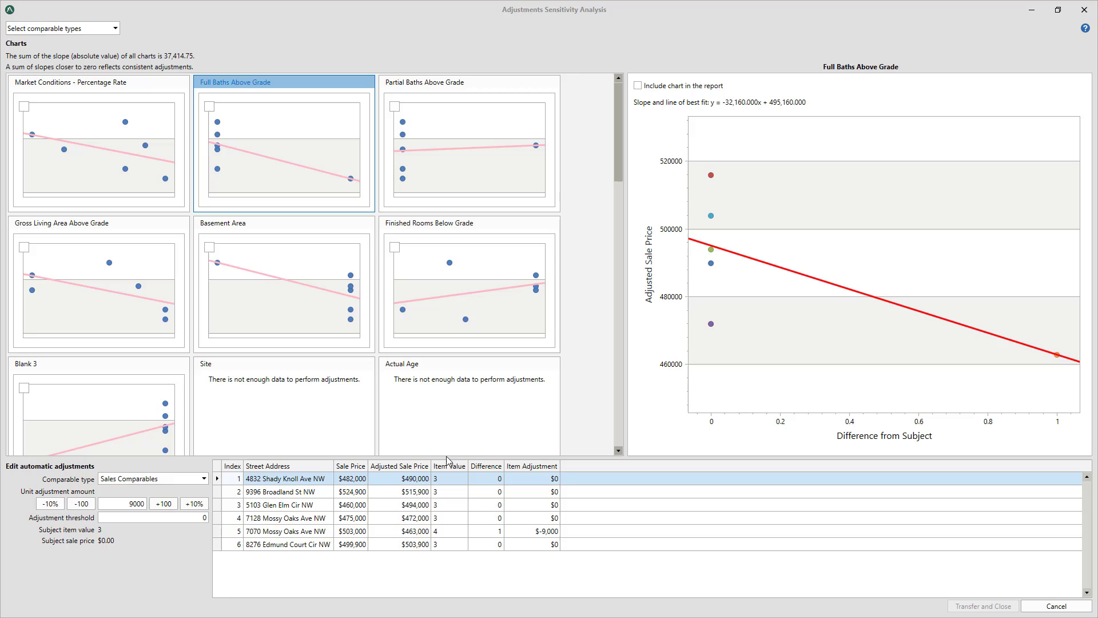
# Step: Reduce the Full Baths Above Grade unit adjustment to 1343.56 using the -10%/+10%/+100 buttons
pyautogui.click(203, 479)
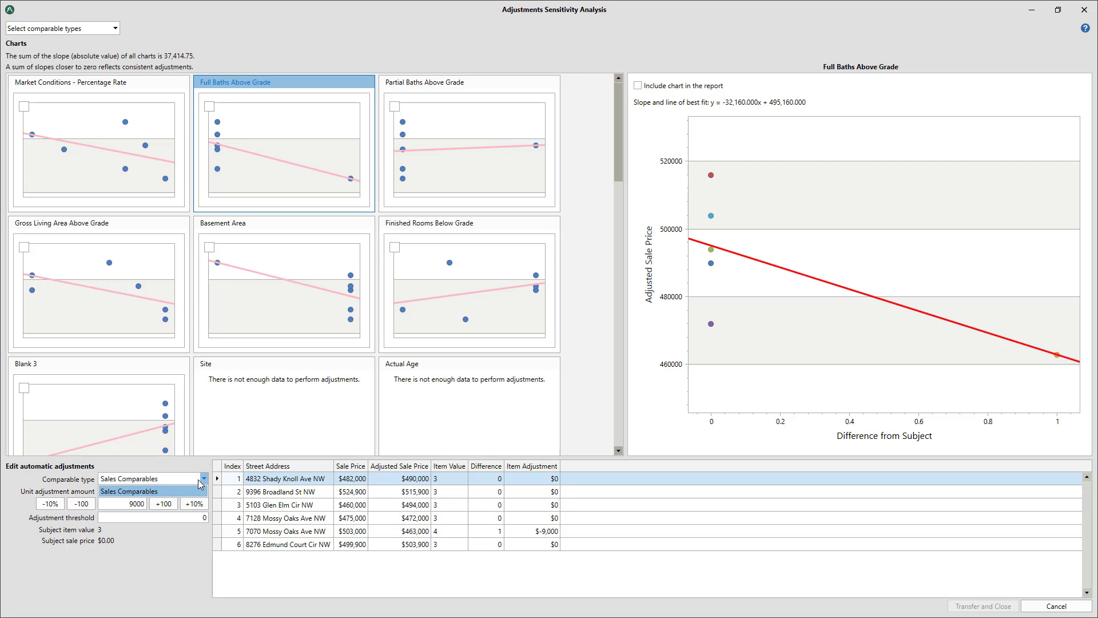
pyautogui.click(200, 481)
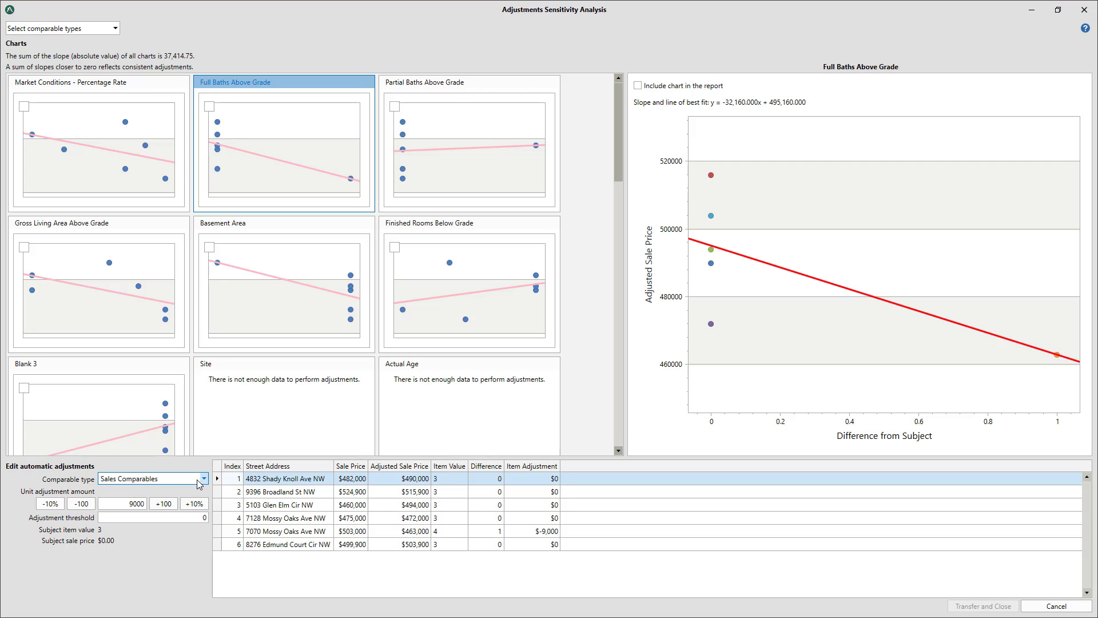
pyautogui.click(51, 503)
pyautogui.click(51, 503)
pyautogui.click(50, 503)
pyautogui.click(50, 504)
pyautogui.click(50, 503)
pyautogui.click(50, 503)
pyautogui.click(50, 503)
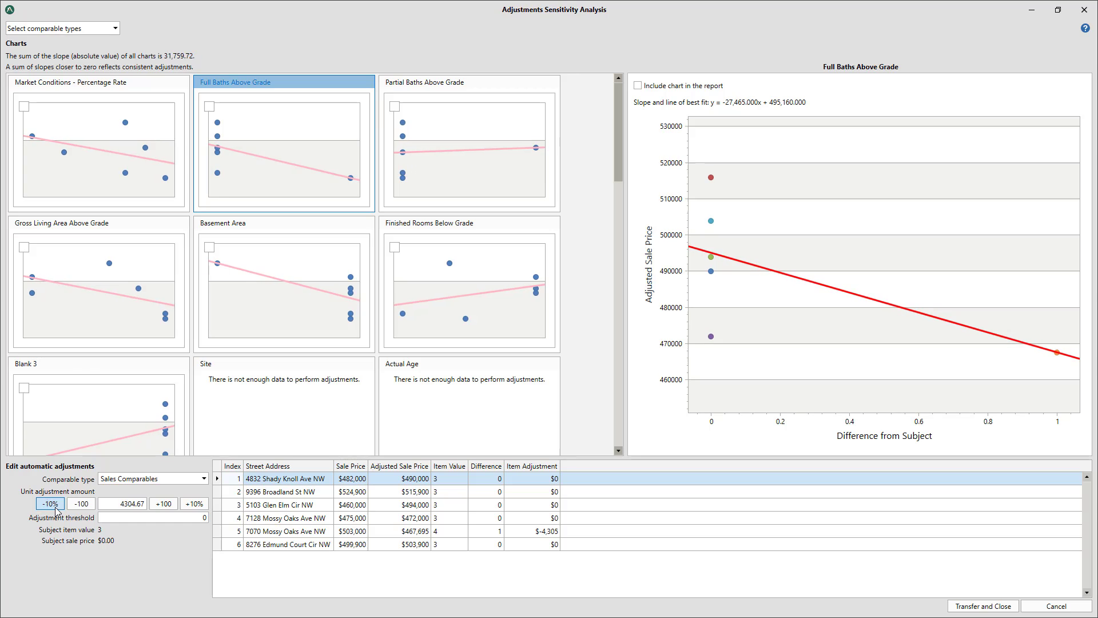
pyautogui.click(51, 503)
pyautogui.click(50, 503)
pyautogui.click(50, 504)
pyautogui.click(50, 503)
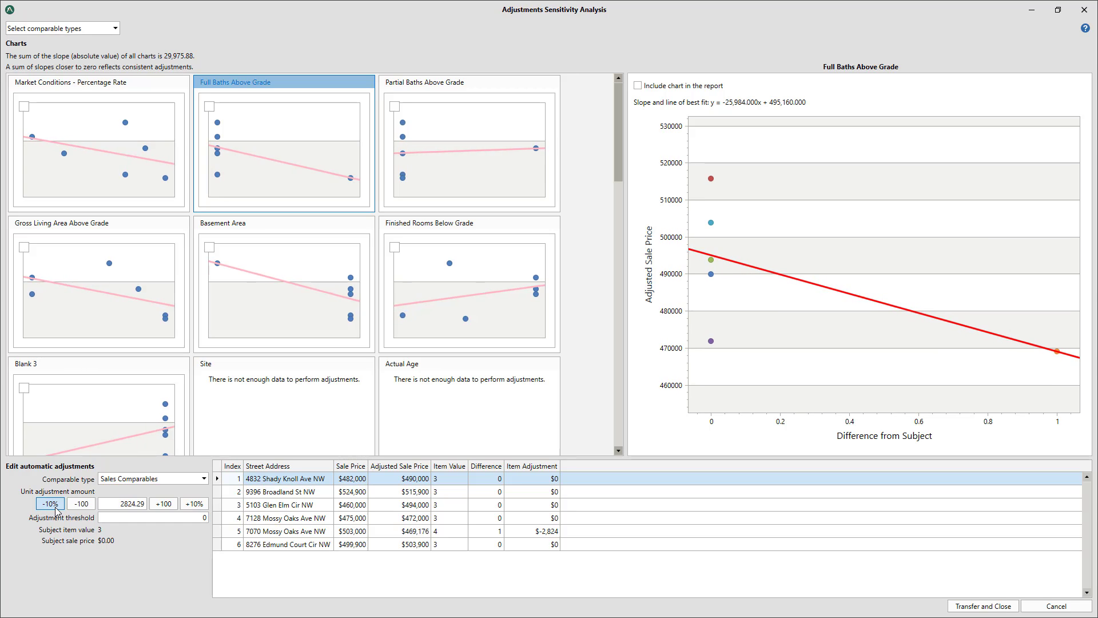
pyautogui.click(164, 503)
pyautogui.click(194, 504)
pyautogui.click(195, 503)
pyautogui.click(194, 503)
pyautogui.click(194, 504)
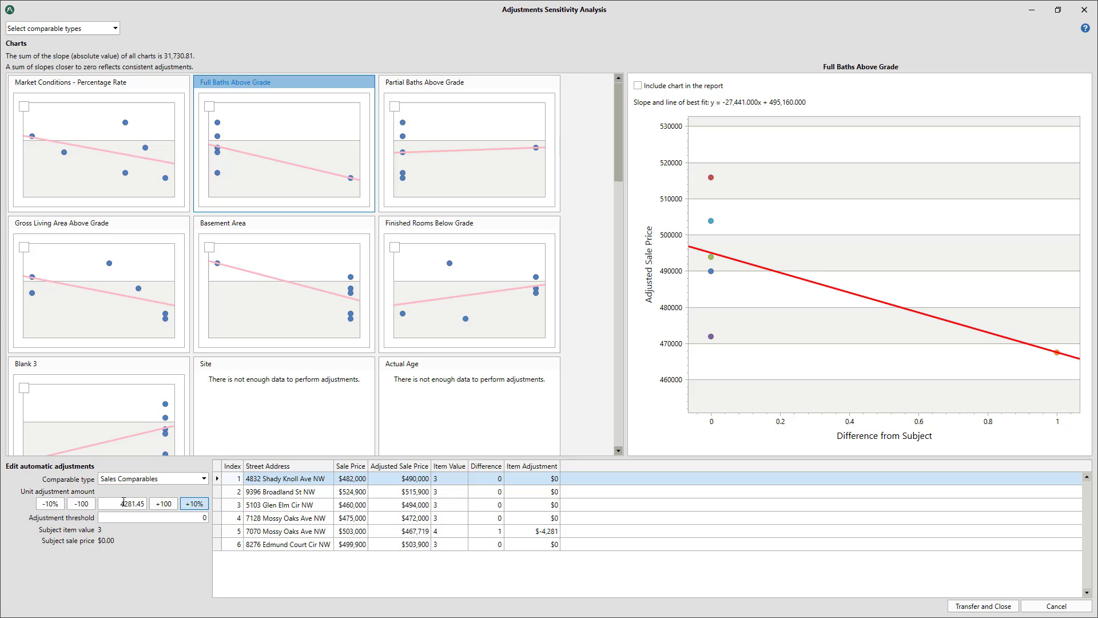
pyautogui.click(49, 503)
pyautogui.click(49, 504)
pyautogui.click(49, 504)
pyautogui.click(50, 504)
pyautogui.doubleClick(49, 504)
pyautogui.click(49, 503)
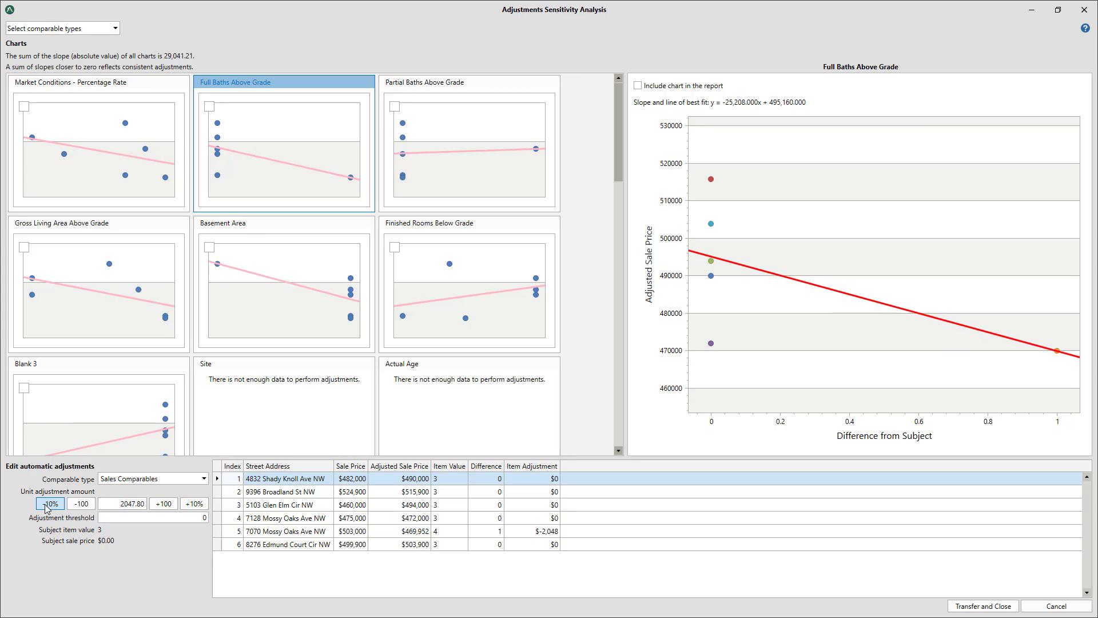
pyautogui.click(49, 504)
pyautogui.click(50, 504)
pyautogui.click(49, 503)
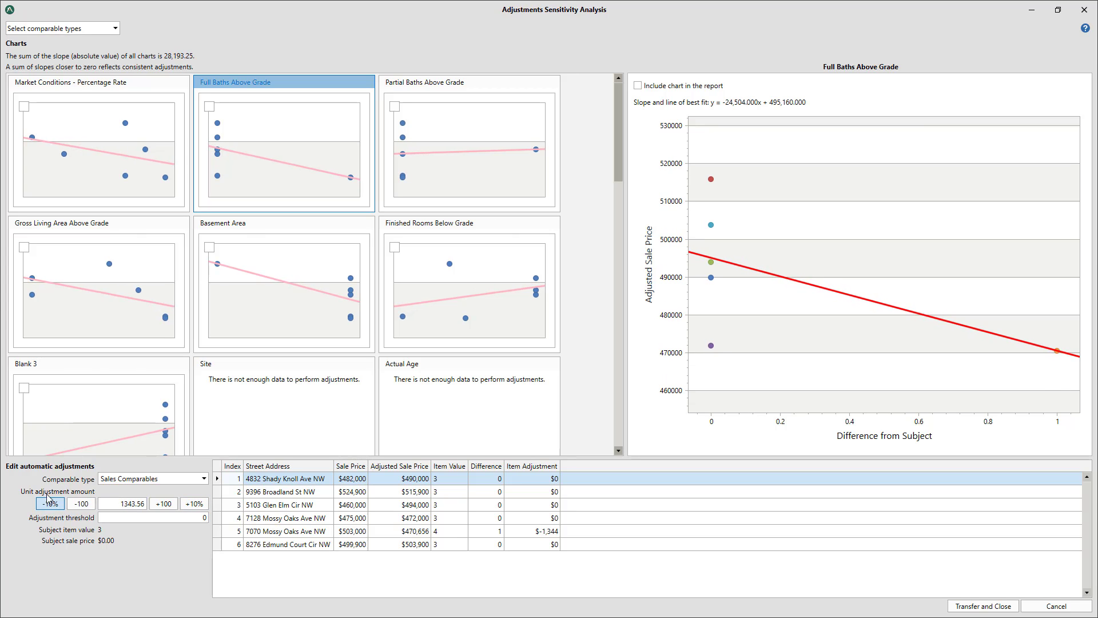
# Step: Raise the Market Conditions percentage rate to 13.88, flattening its slope to 9.331
pyautogui.click(112, 89)
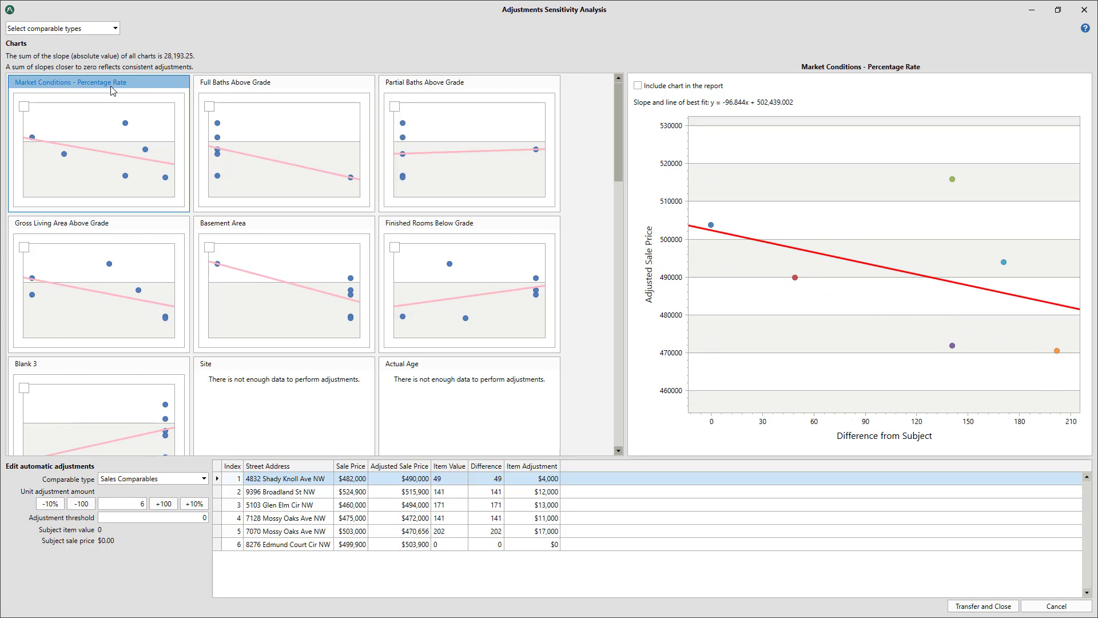
pyautogui.click(50, 506)
pyautogui.click(50, 504)
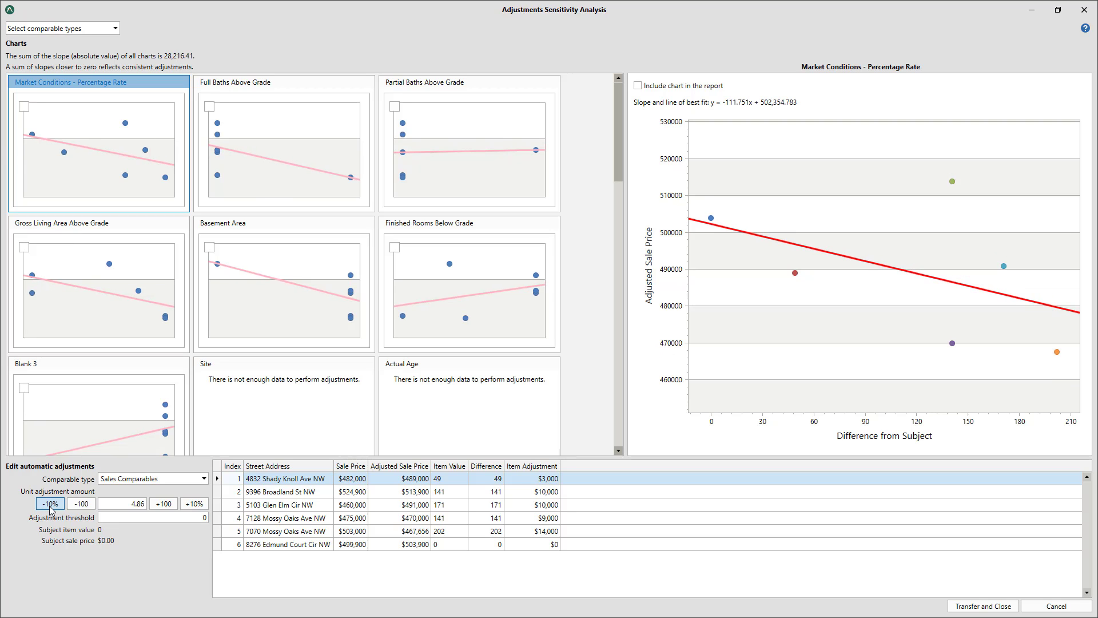
pyautogui.click(195, 506)
pyautogui.click(195, 504)
pyautogui.click(195, 503)
pyautogui.click(194, 504)
pyautogui.click(195, 504)
pyautogui.click(194, 503)
pyautogui.click(194, 504)
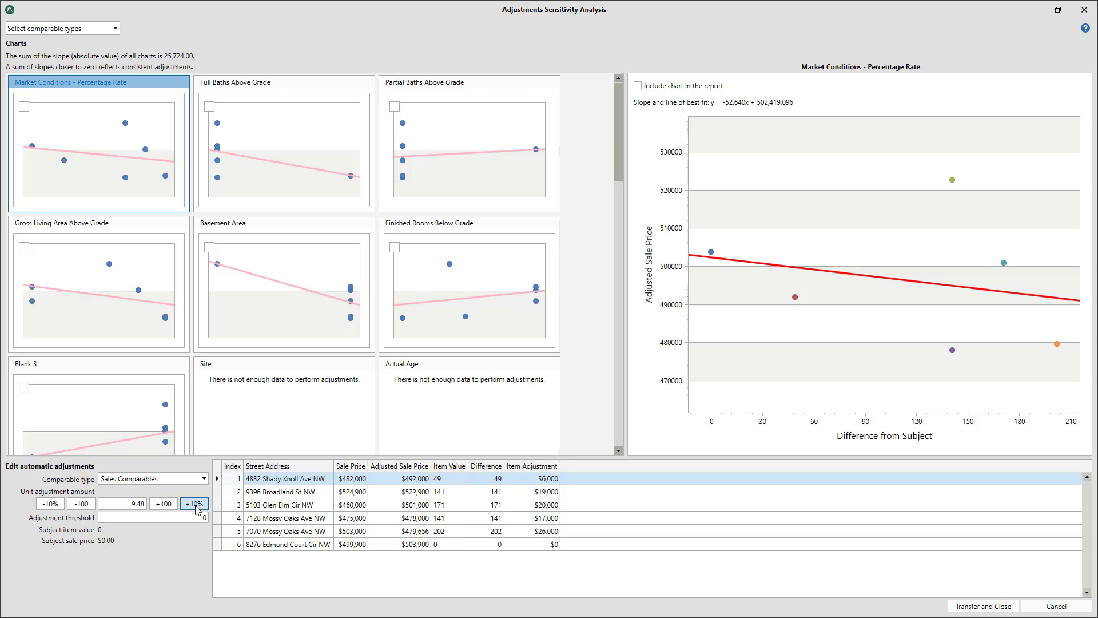
pyautogui.click(194, 504)
pyautogui.click(195, 505)
pyautogui.click(195, 506)
pyautogui.click(195, 505)
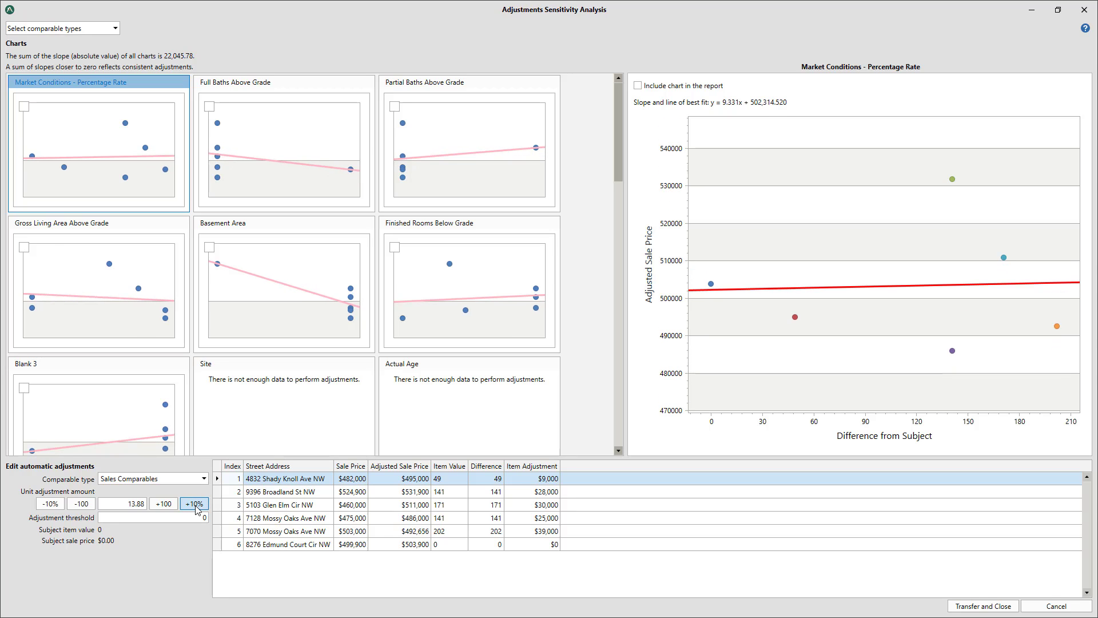
# Step: Tick the Market Conditions, Full Baths and Partial Baths Above Grade charts for the report
pyautogui.click(495, 84)
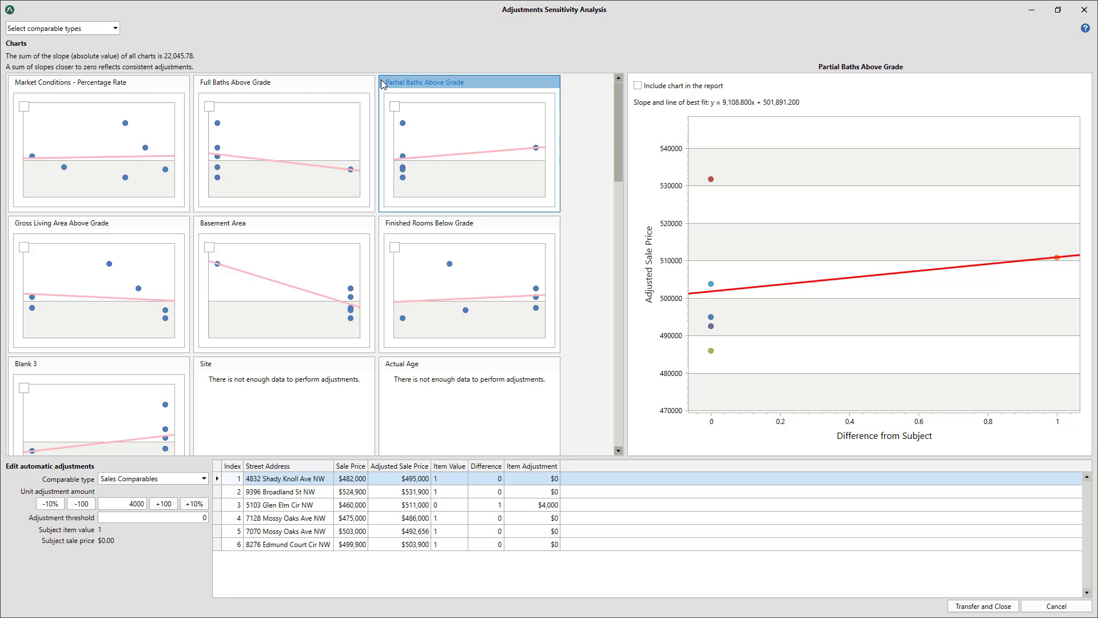
pyautogui.click(24, 107)
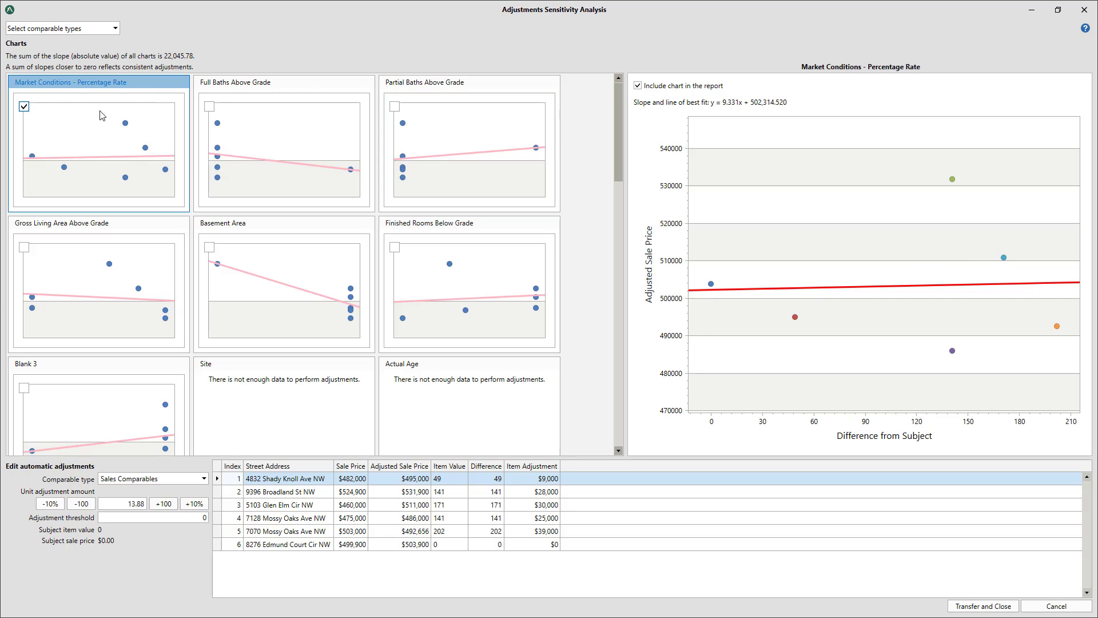
pyautogui.click(210, 107)
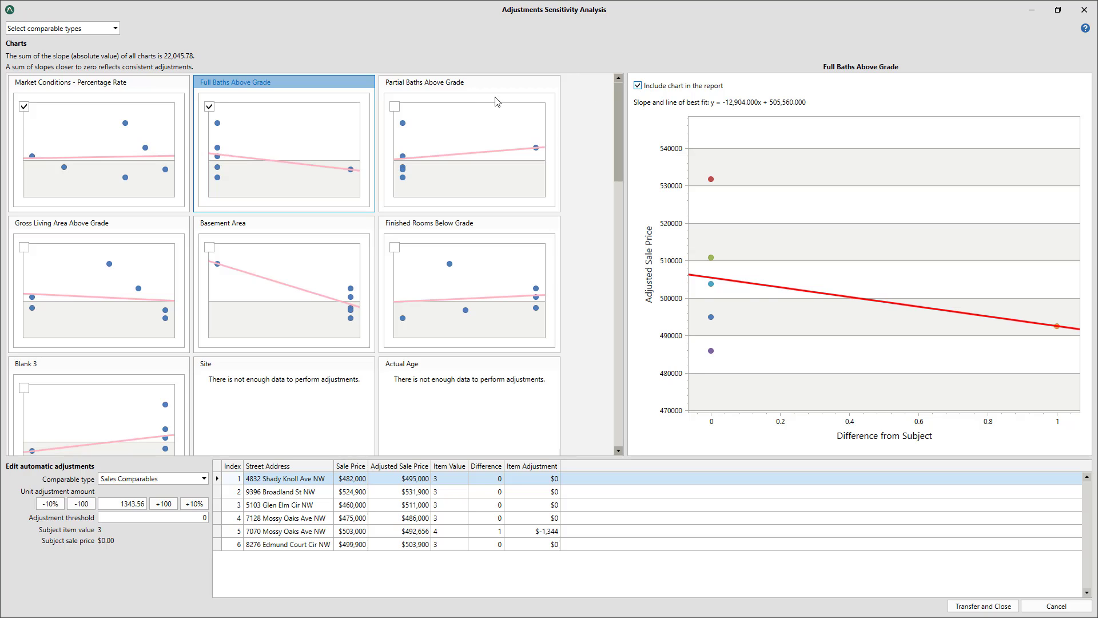
pyautogui.click(395, 107)
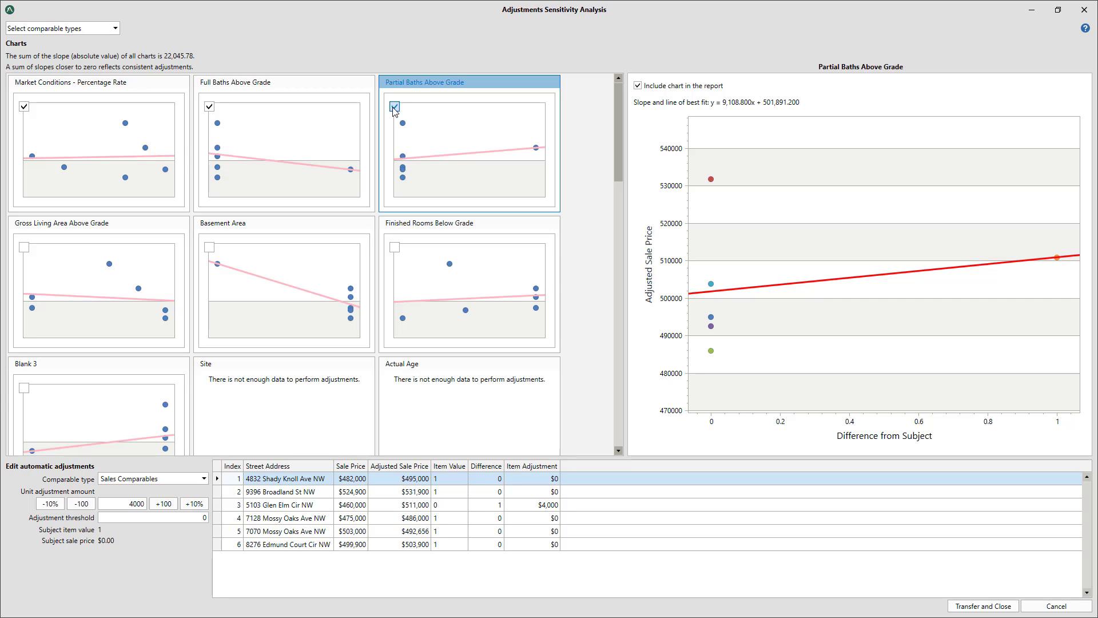
# Step: Transfer and close, confirming the overwrite so the report gets 13.39/year, 2,058.9 and 152.6
pyautogui.click(982, 606)
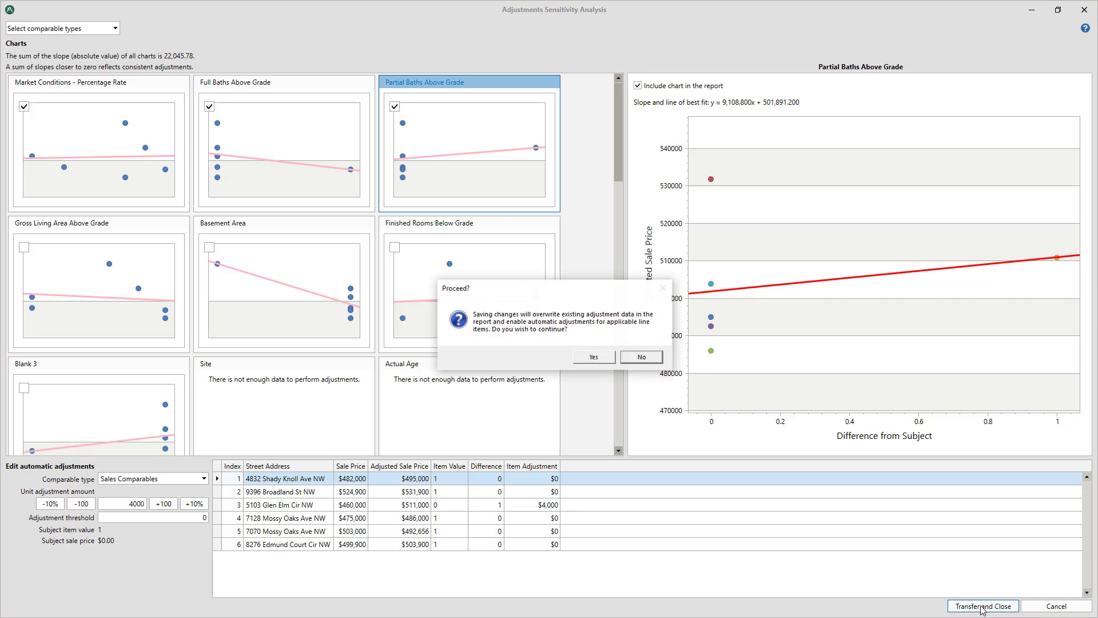
pyautogui.click(600, 357)
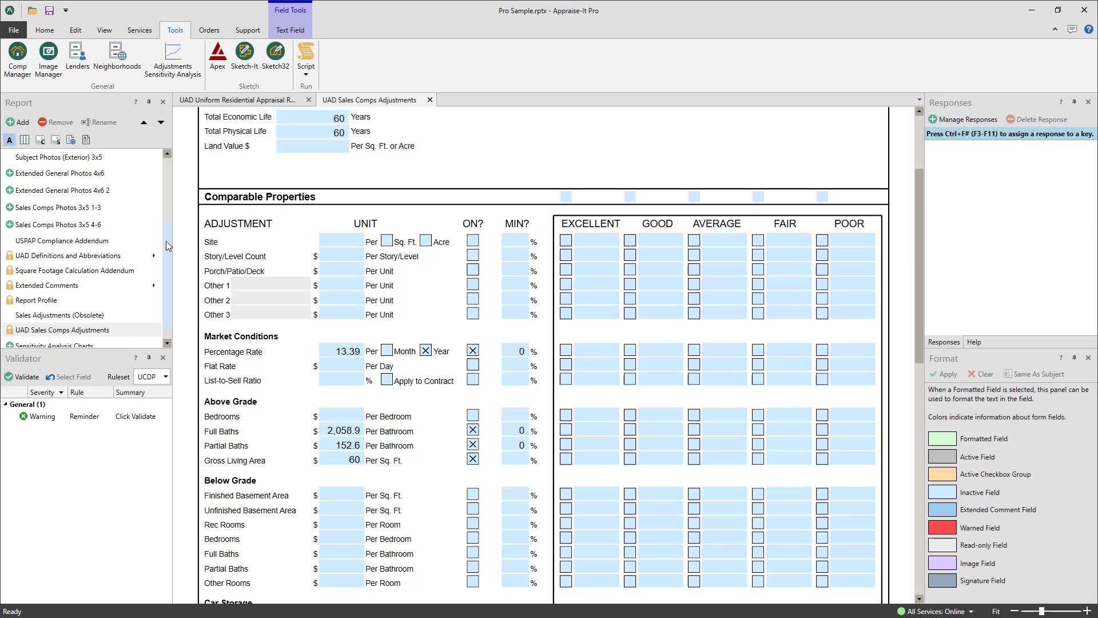
# Step: Open the Sensitivity Analysis Charts addendum and scroll through its three included charts
pyautogui.moveTo(167, 260); pyautogui.dragTo(167, 268)
pyautogui.click(85, 332)
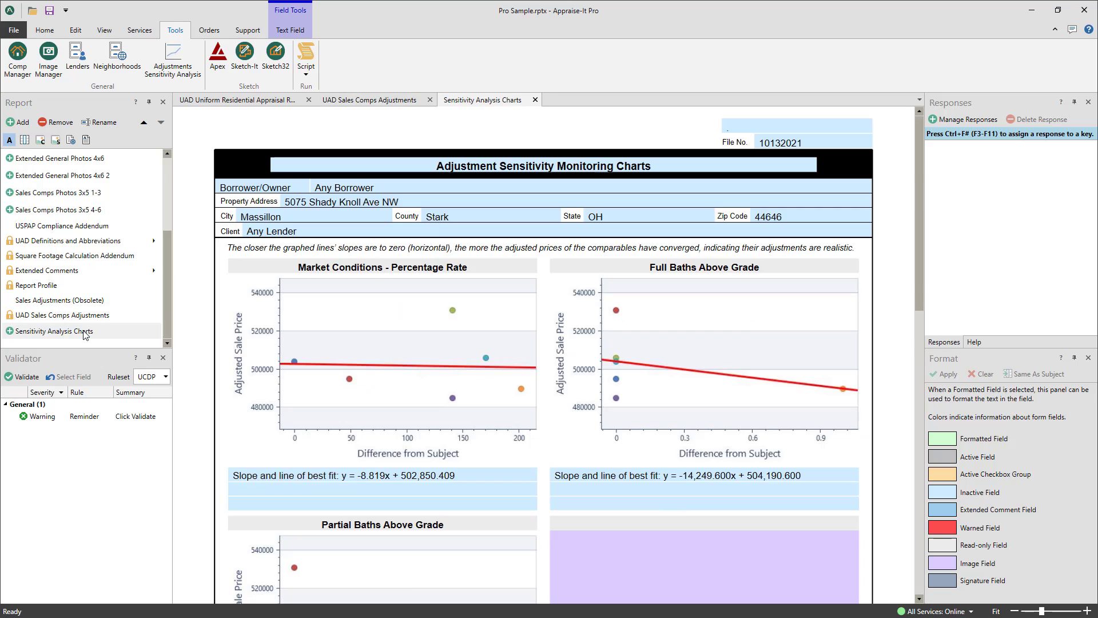
pyautogui.moveTo(919, 189); pyautogui.dragTo(922, 296)
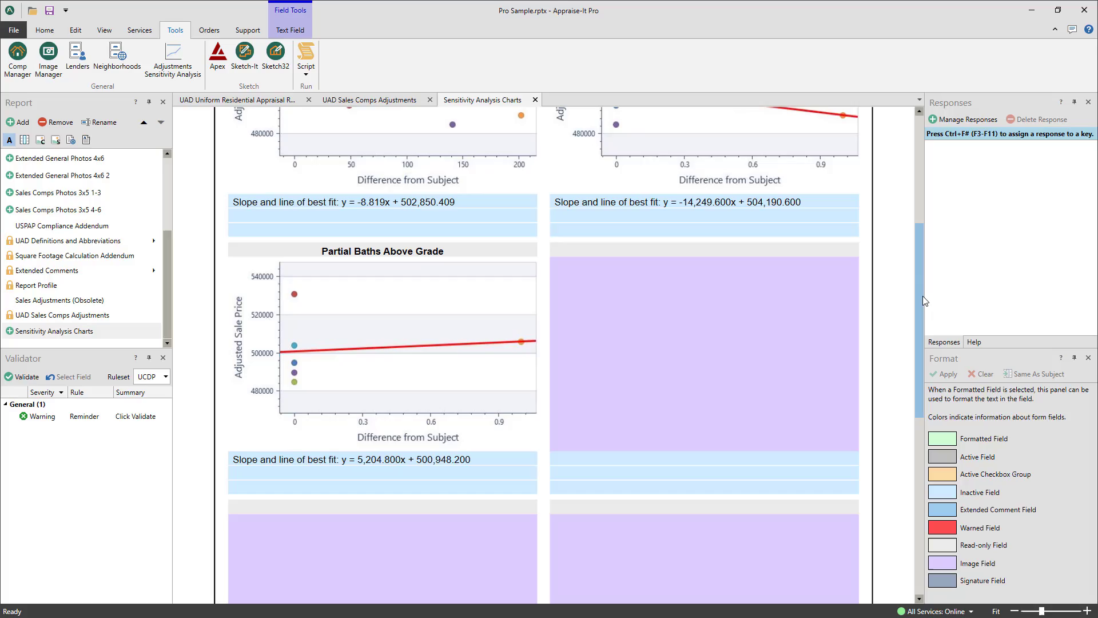